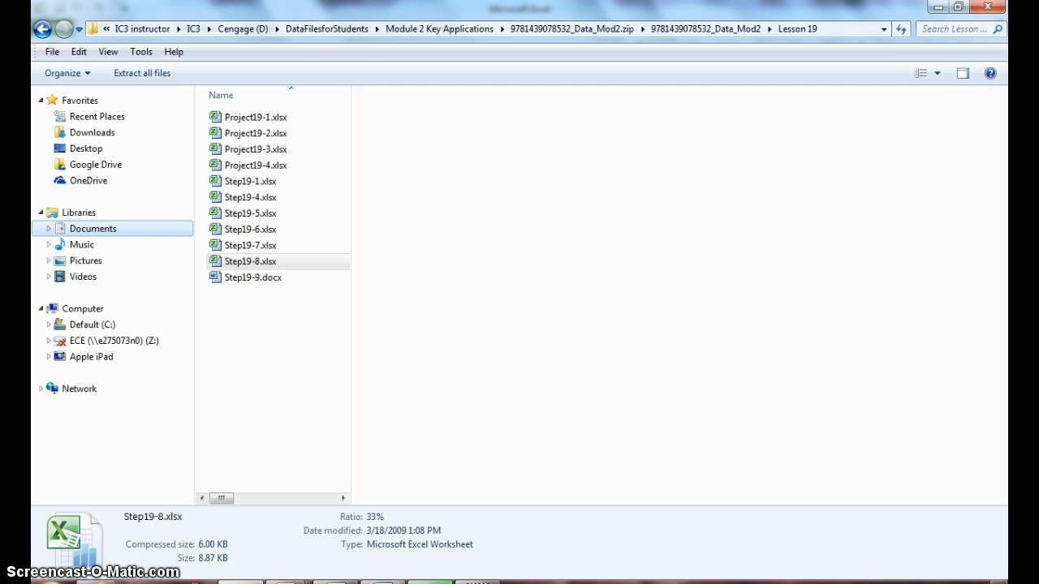
Open Step19-8.xlsx from the Lesson 19 folder and save a copy of the workbook as news1.
click(241, 263)
double_click(241, 263)
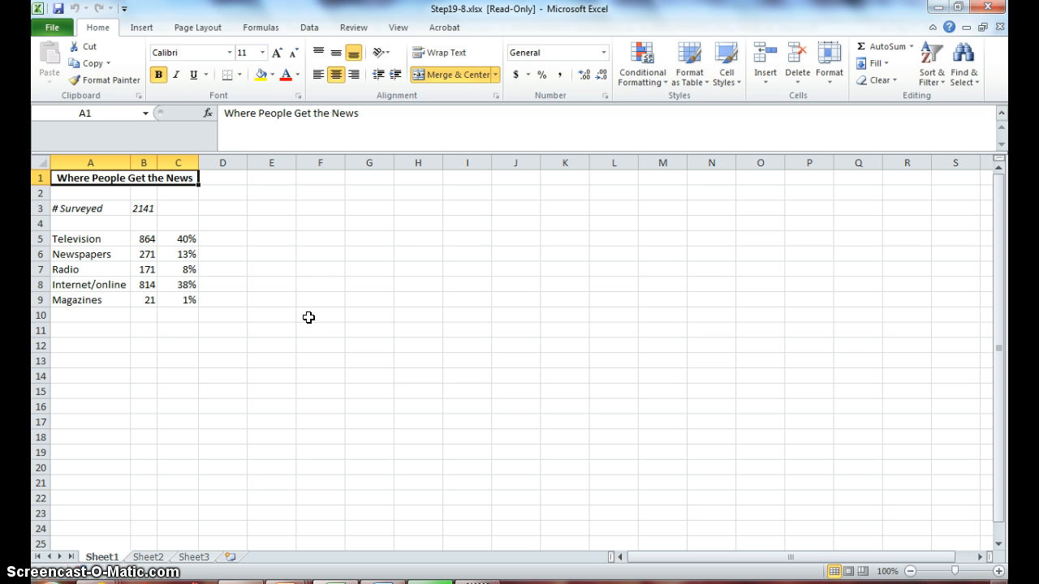
click(50, 30)
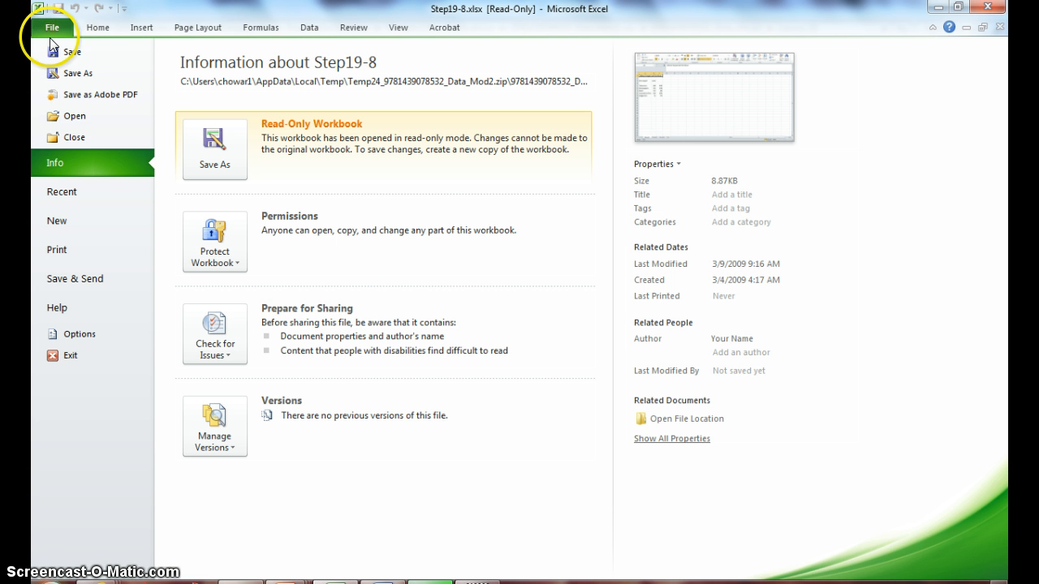
click(75, 73)
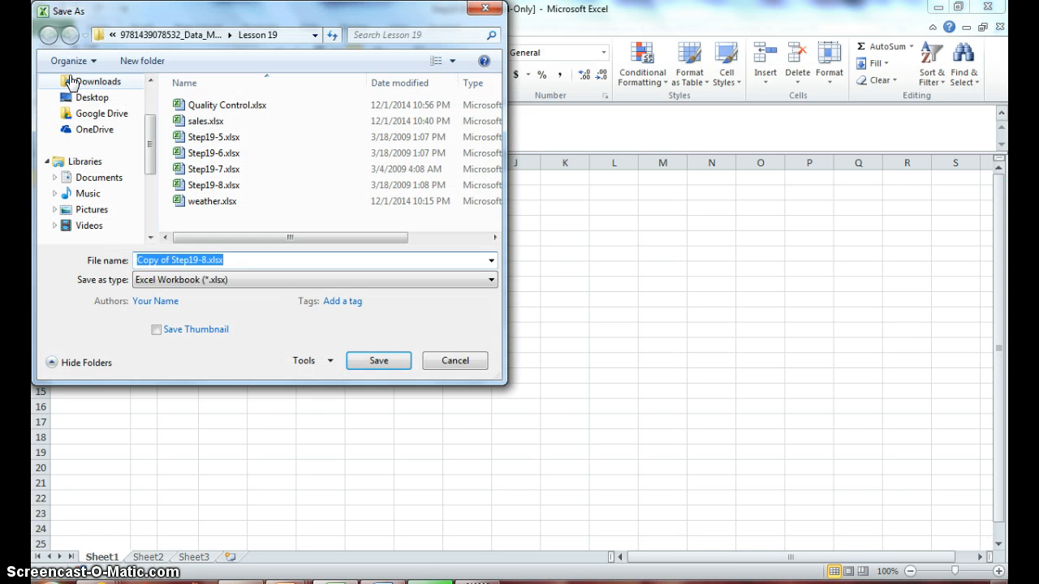
text(news)
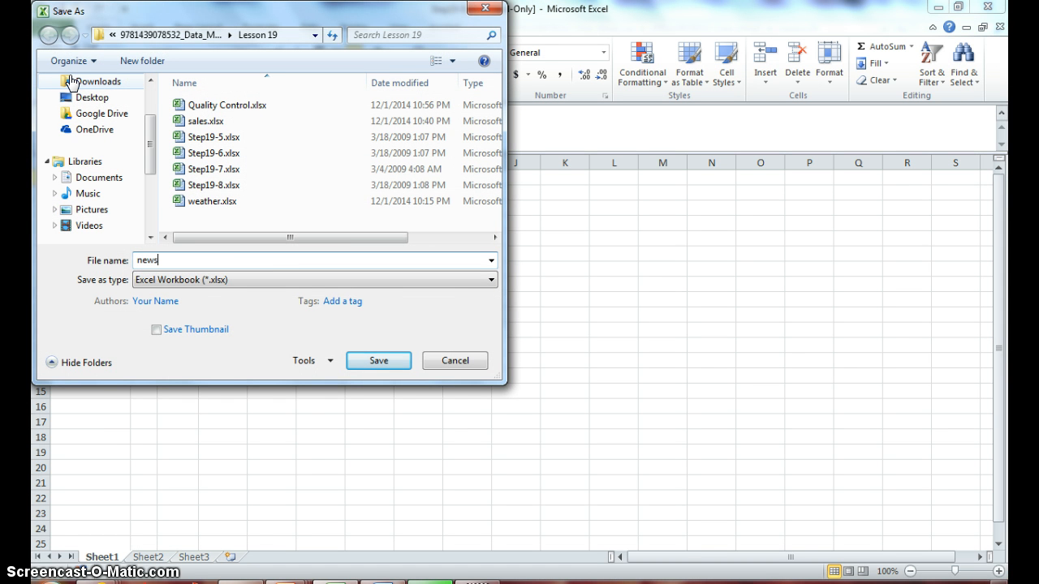
text(1)
key(Return)
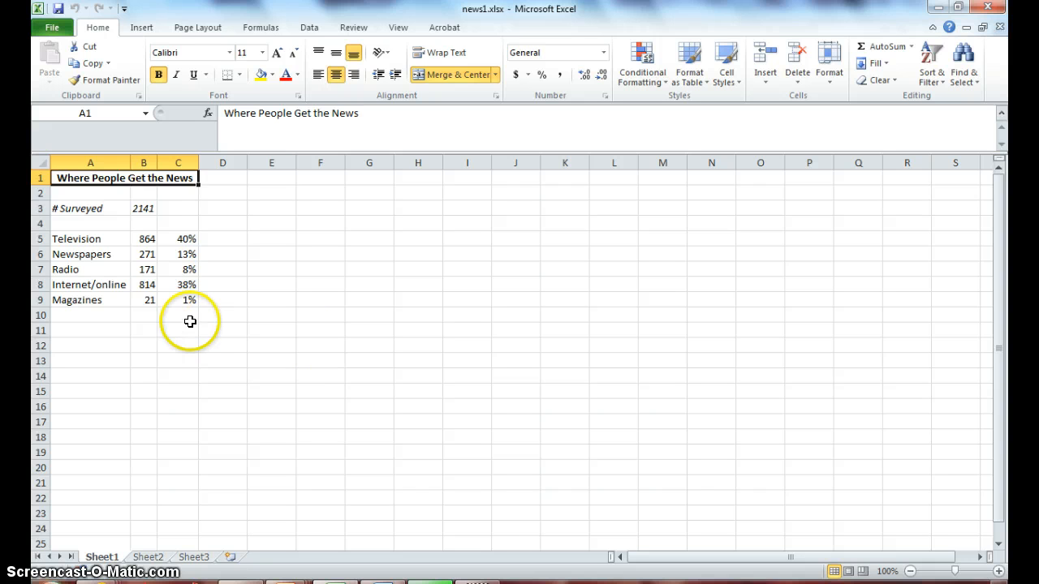
Insert a 3-D clustered column chart from the news sources in A5:A9 and the percentages in C5:C9.
click(99, 242)
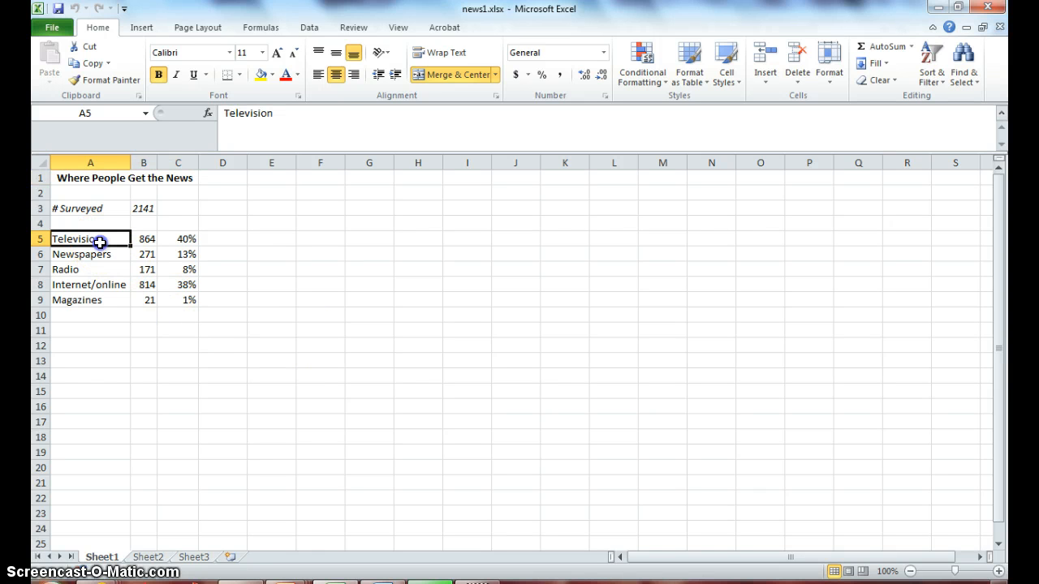
drag(100, 242, 103, 302)
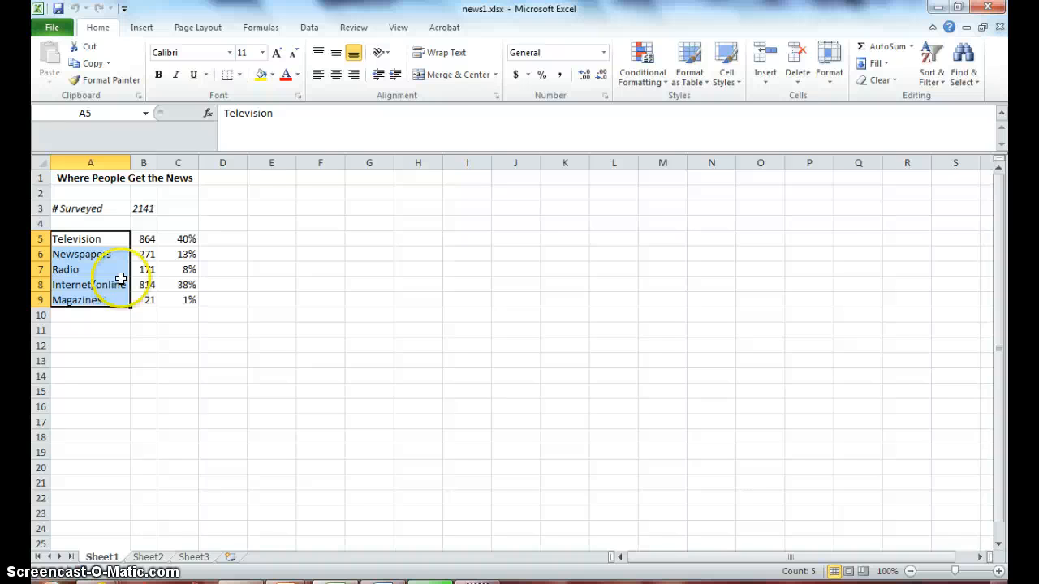
ctrl+click(179, 237)
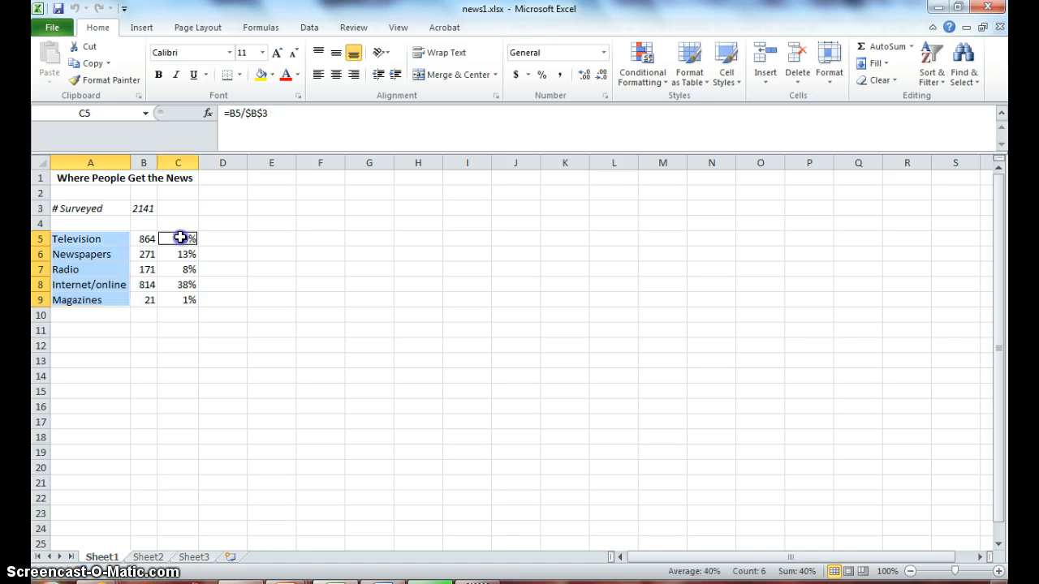
drag(179, 238, 177, 302)
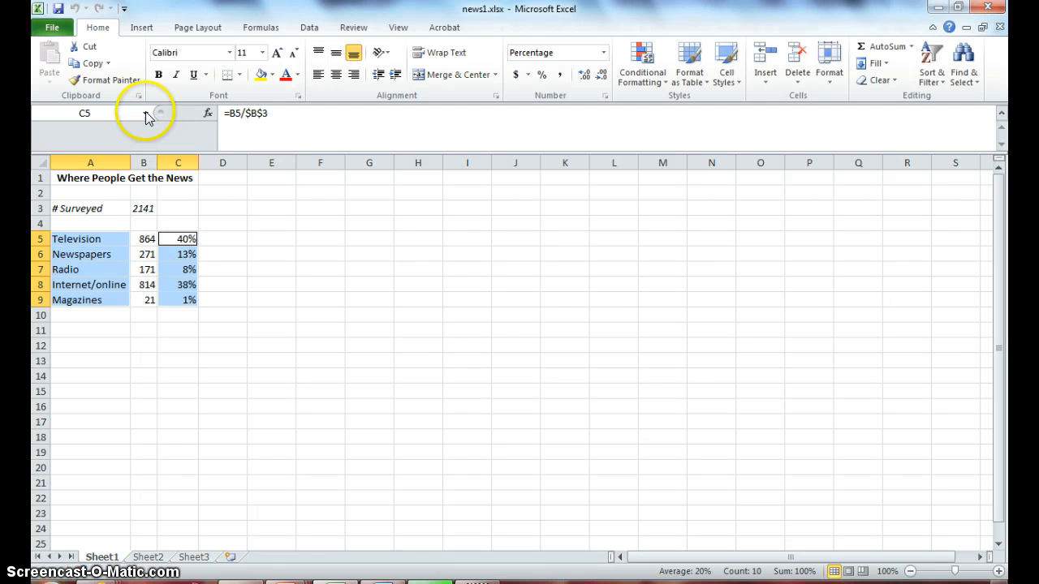
click(141, 30)
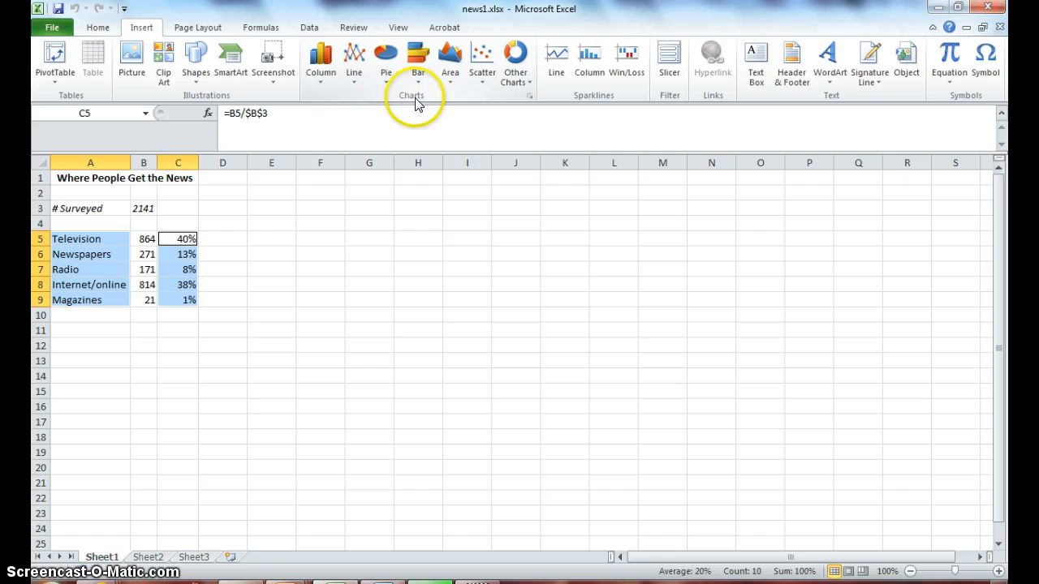
click(528, 97)
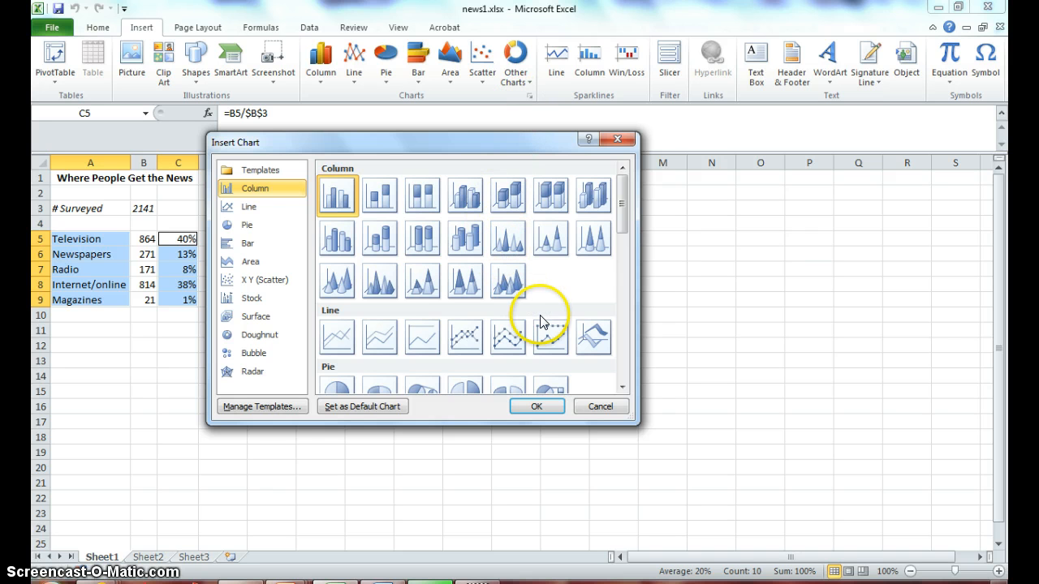
click(248, 207)
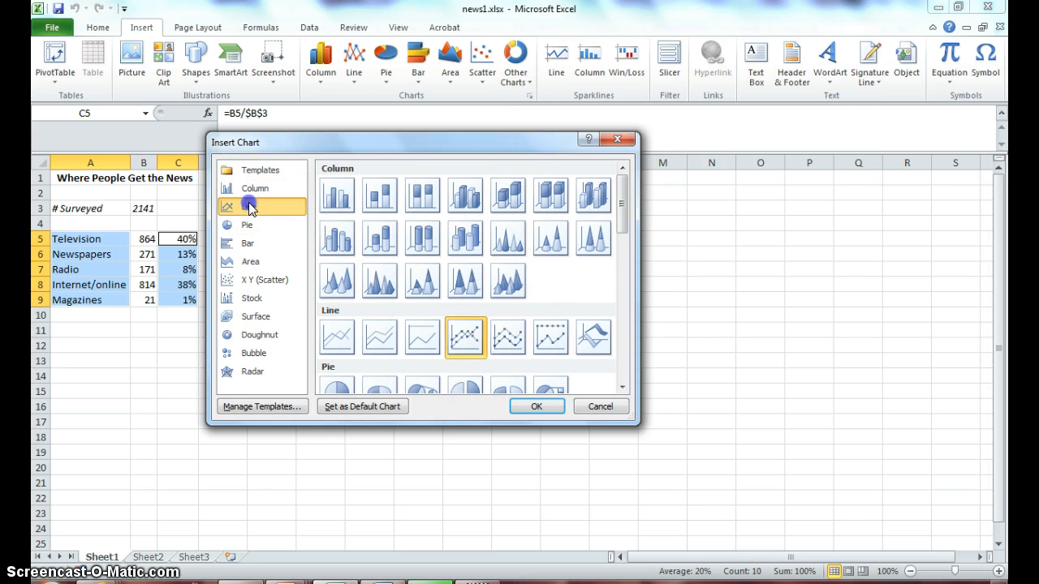
click(248, 225)
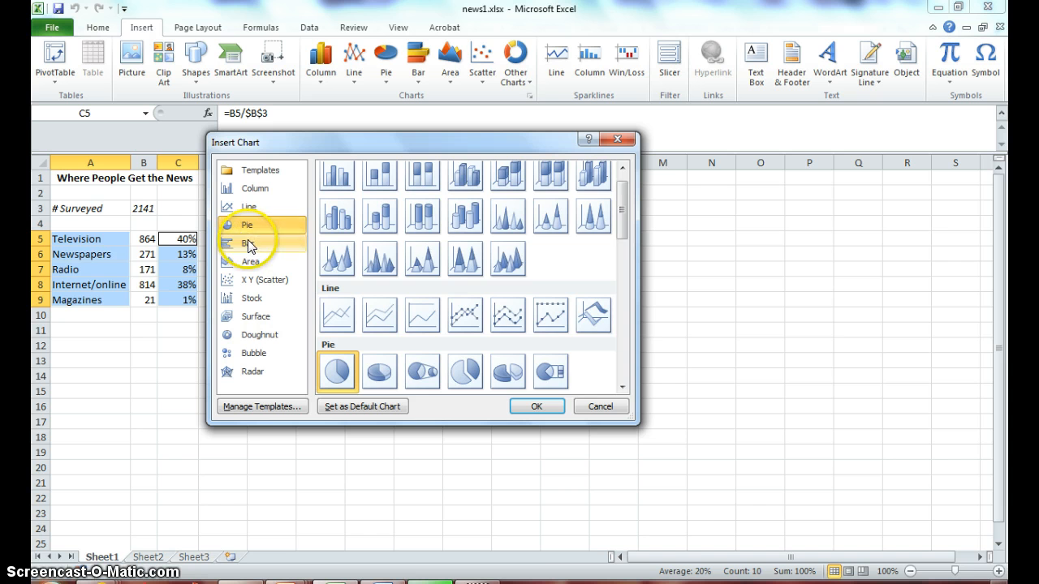
click(248, 243)
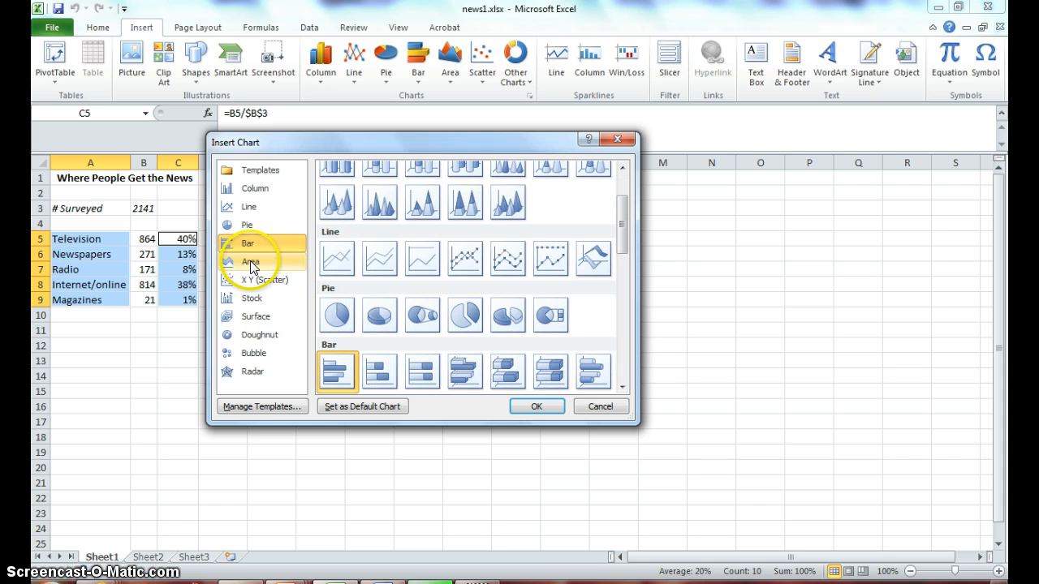
click(250, 263)
click(252, 281)
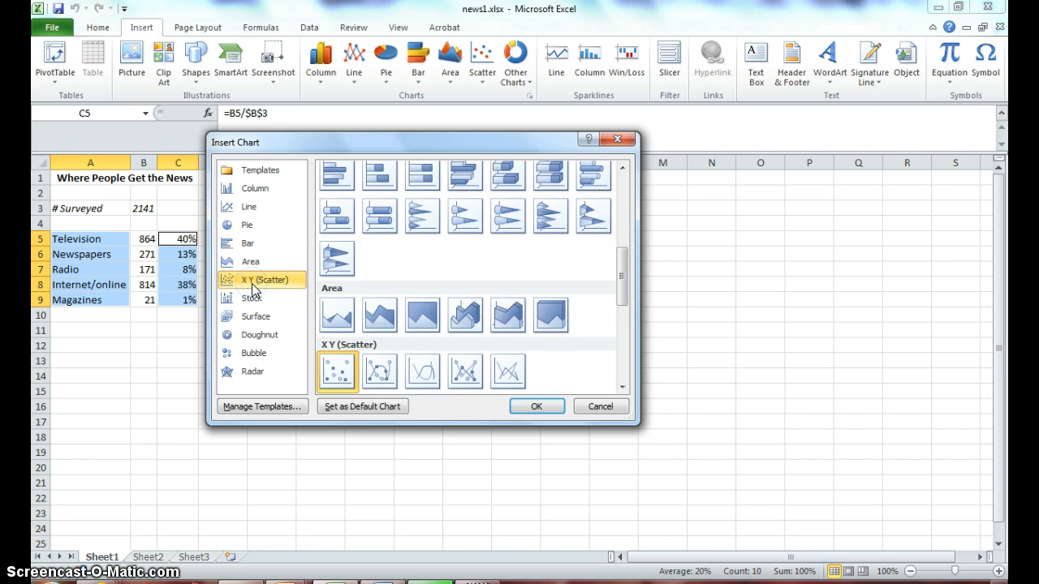
click(252, 193)
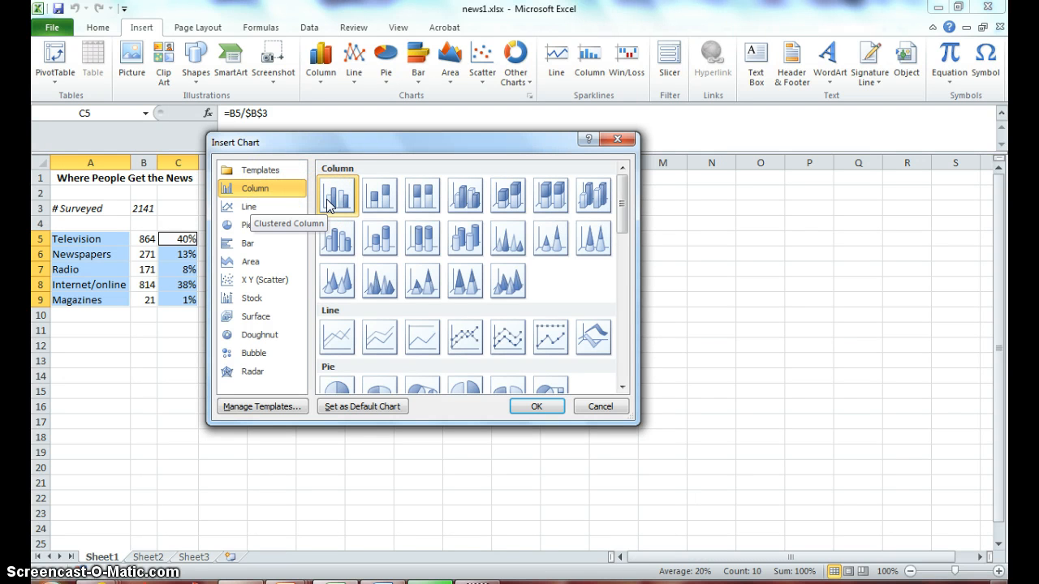
click(382, 197)
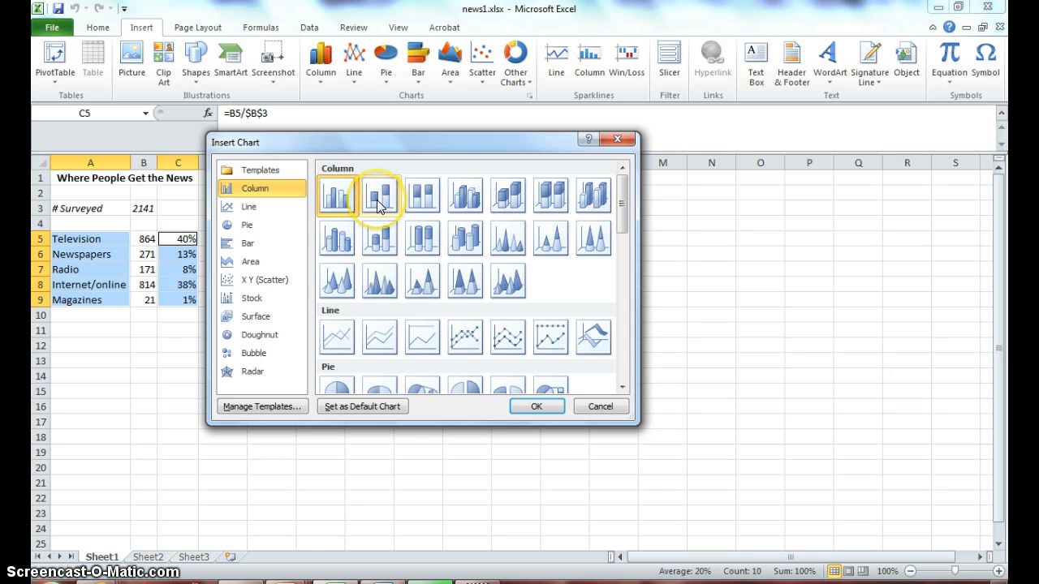
double_click(455, 200)
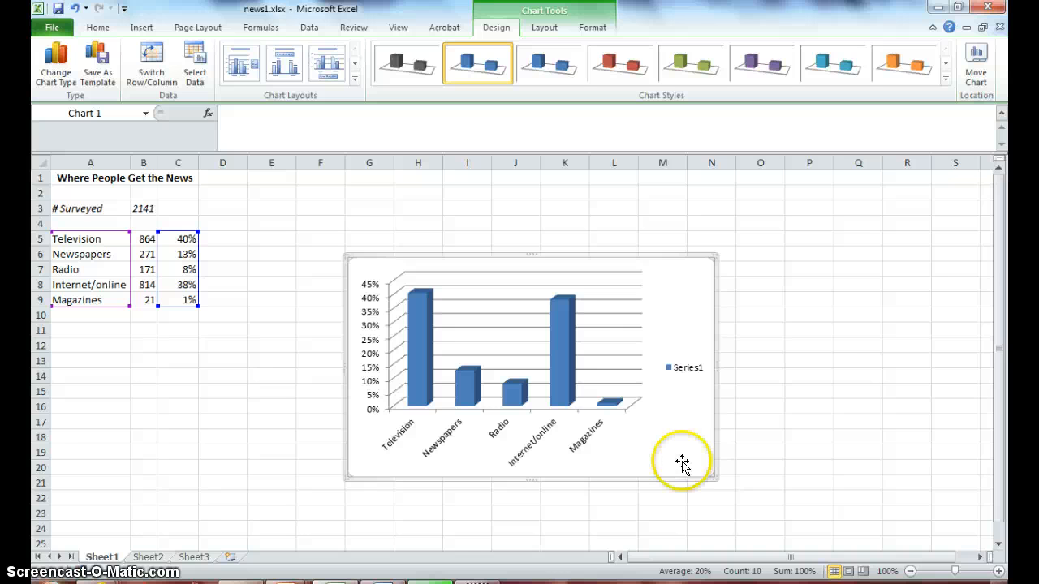
click(654, 197)
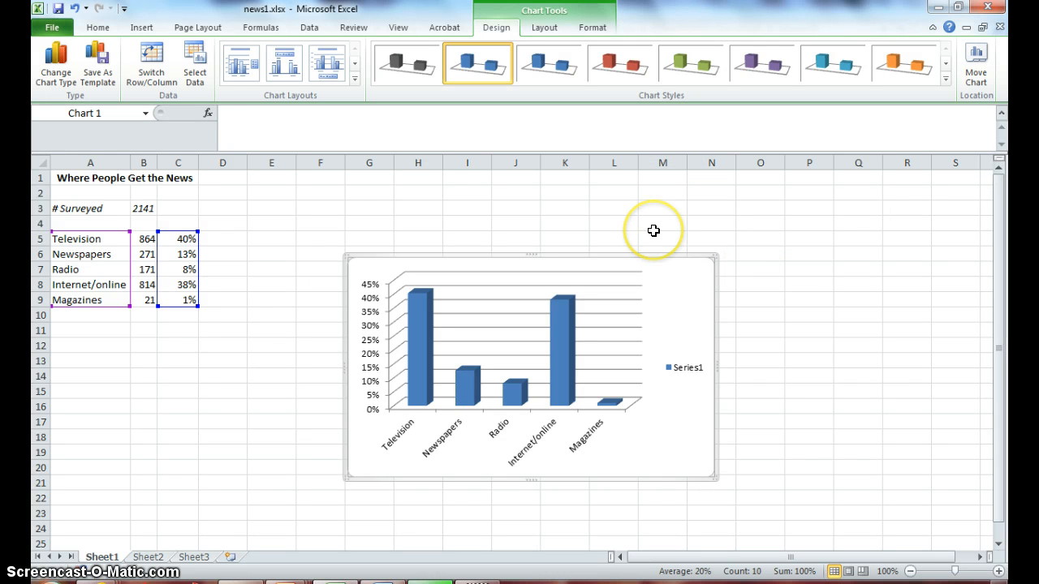
click(684, 390)
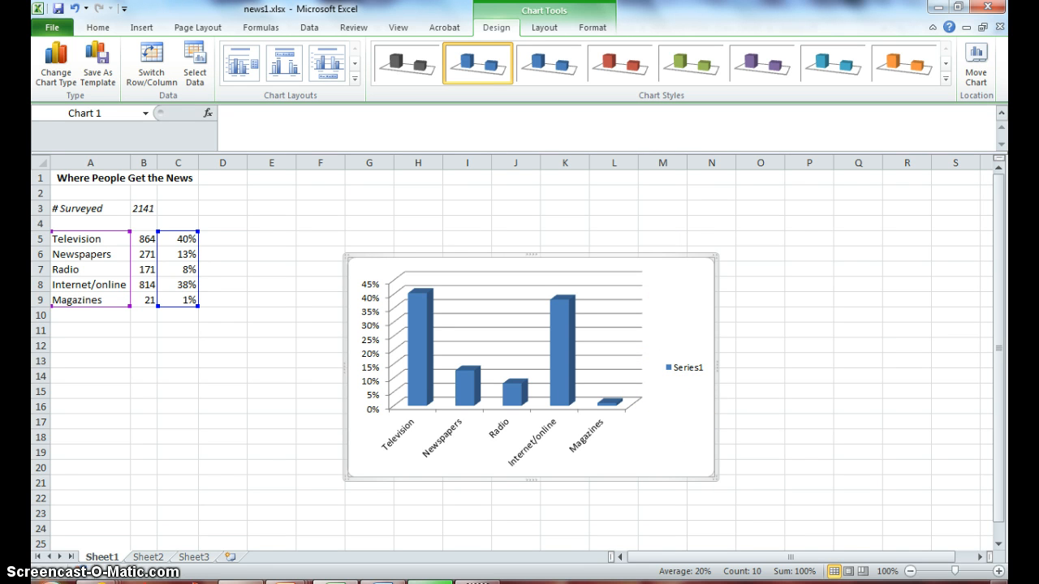
click(809, 281)
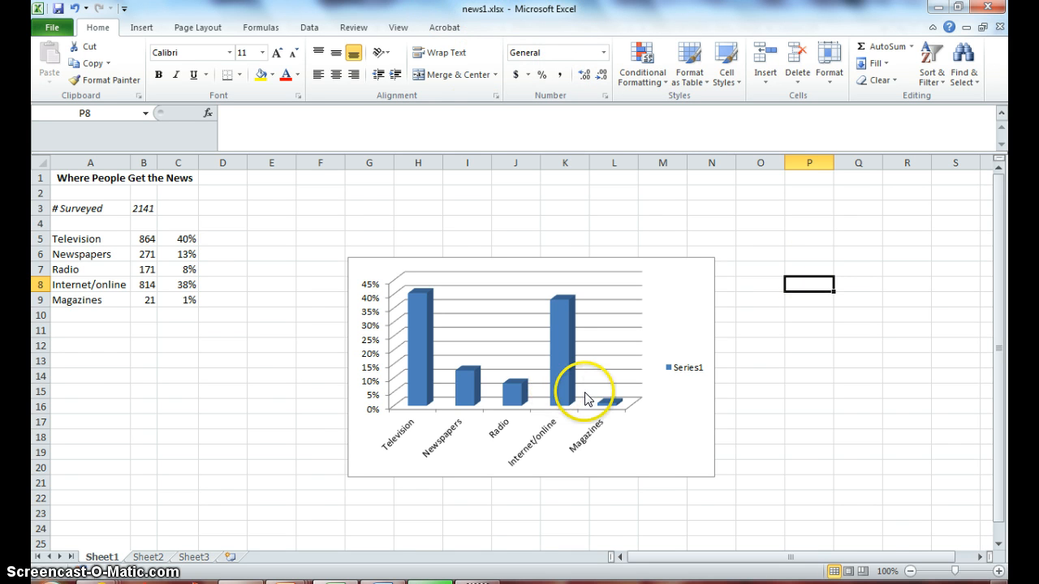
Add a centered overlay title to the column chart.
click(658, 444)
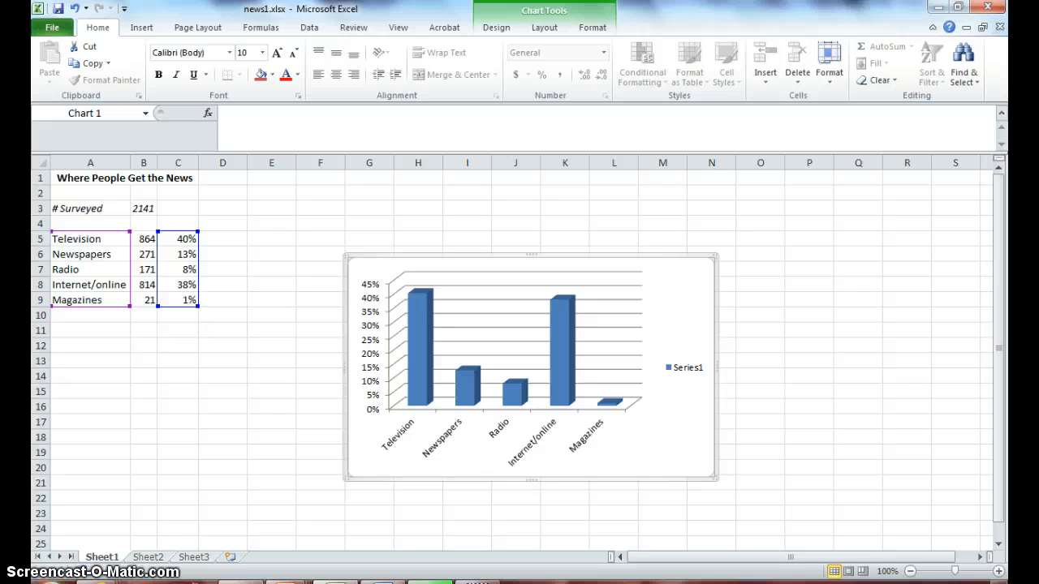
click(544, 29)
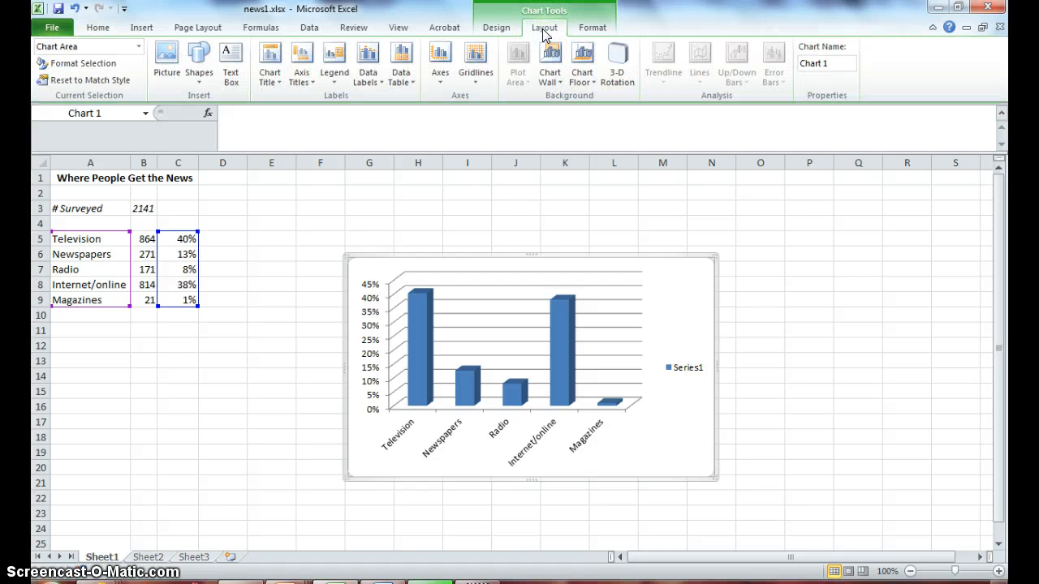
click(273, 82)
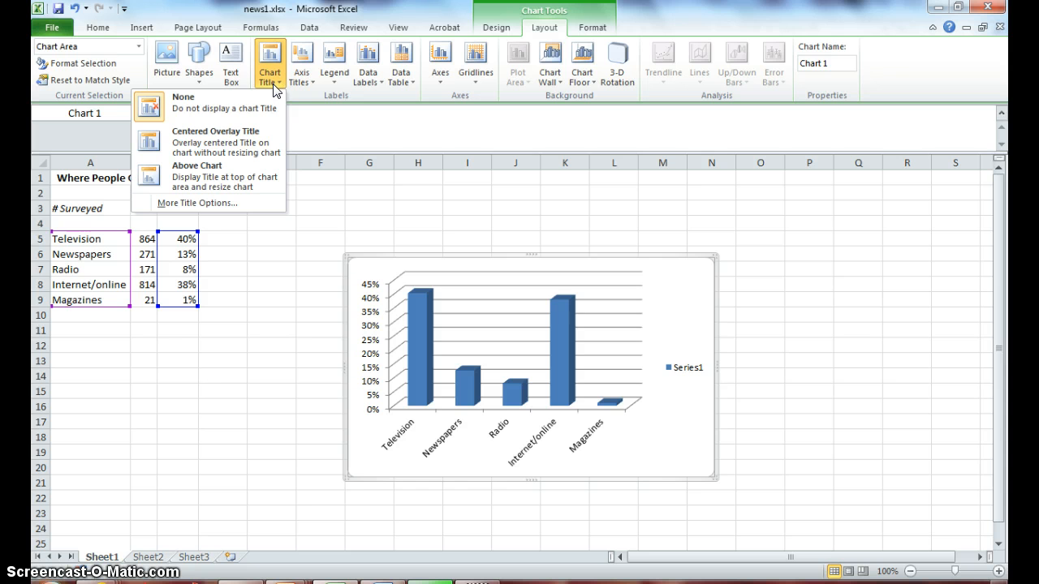
click(266, 131)
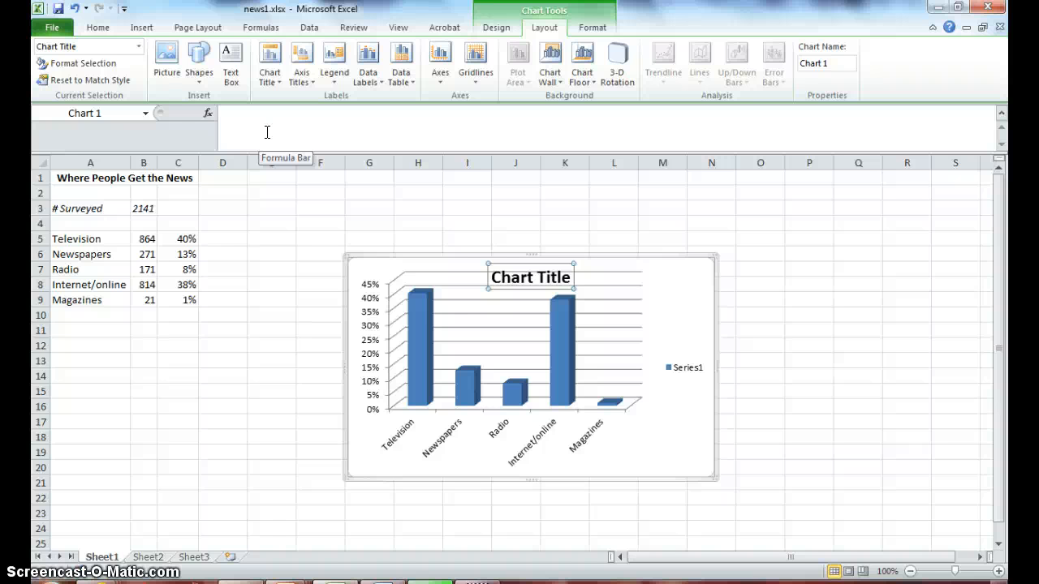
Replace the chart's placeholder title with "Where People Get the News" and leave the chart.
click(526, 278)
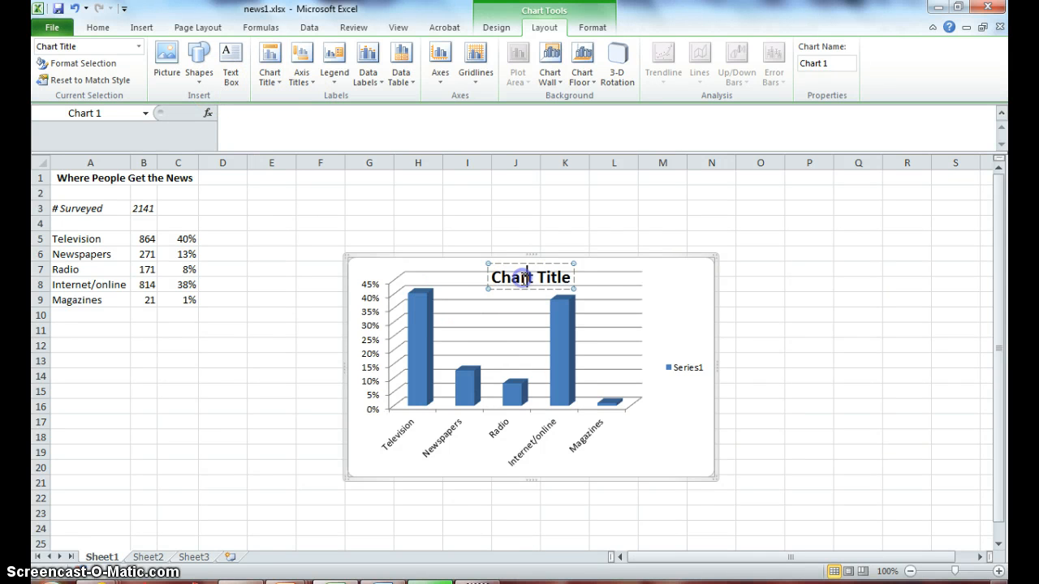
double_click(525, 277)
triple_click(522, 278)
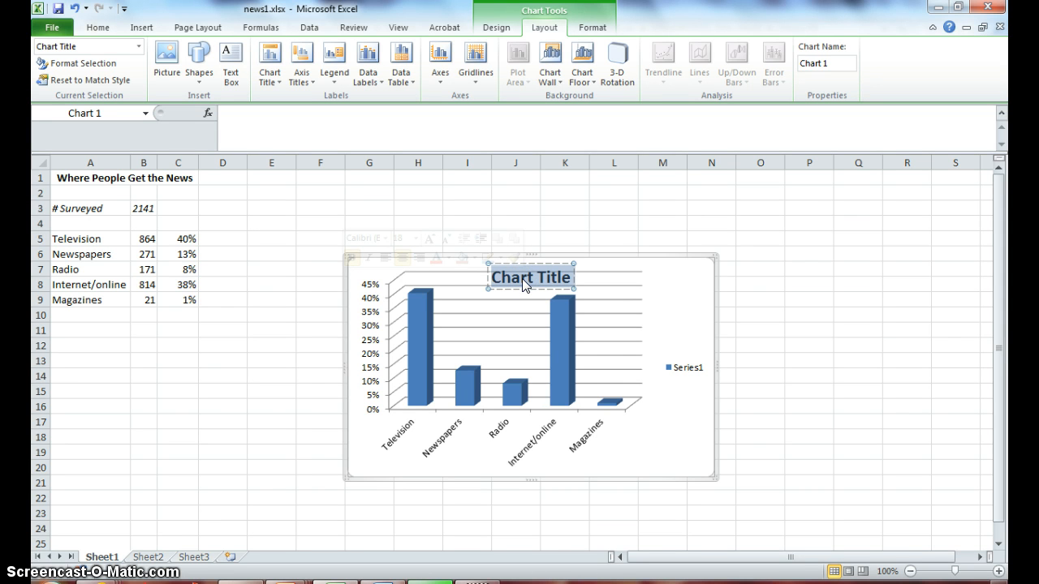
text(W)
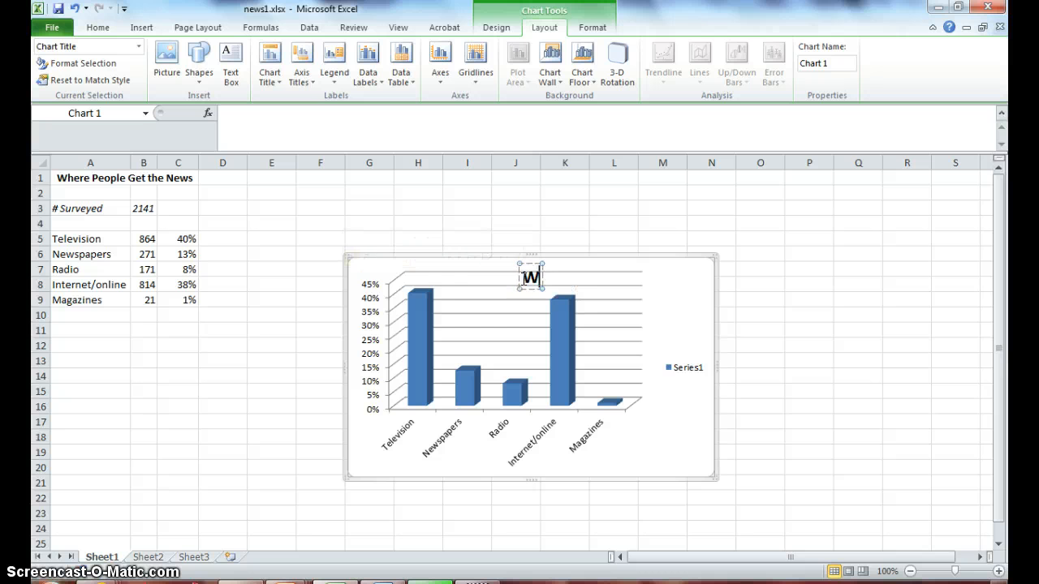
text(here People)
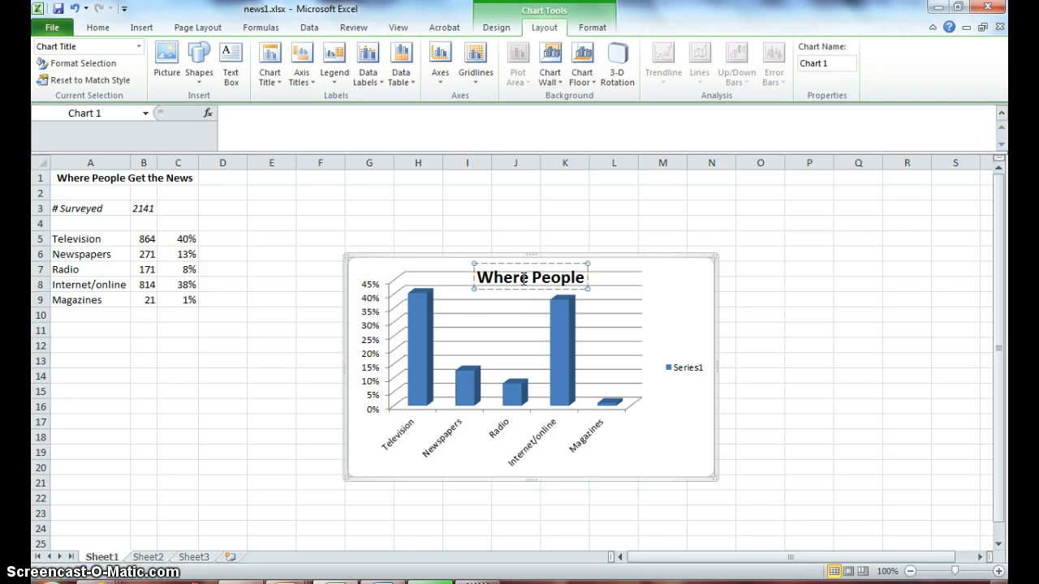
text( Get the )
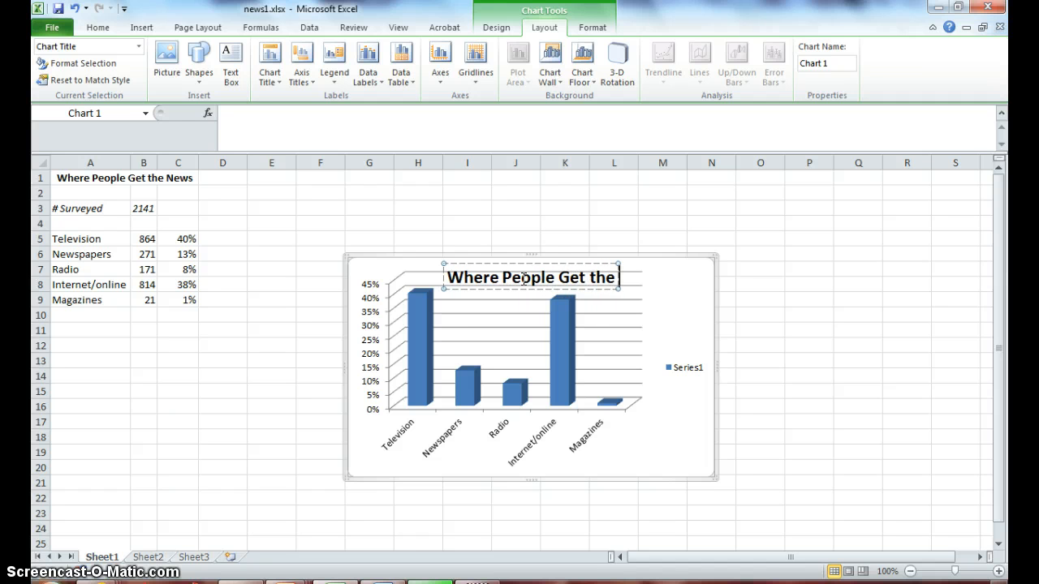
text(News)
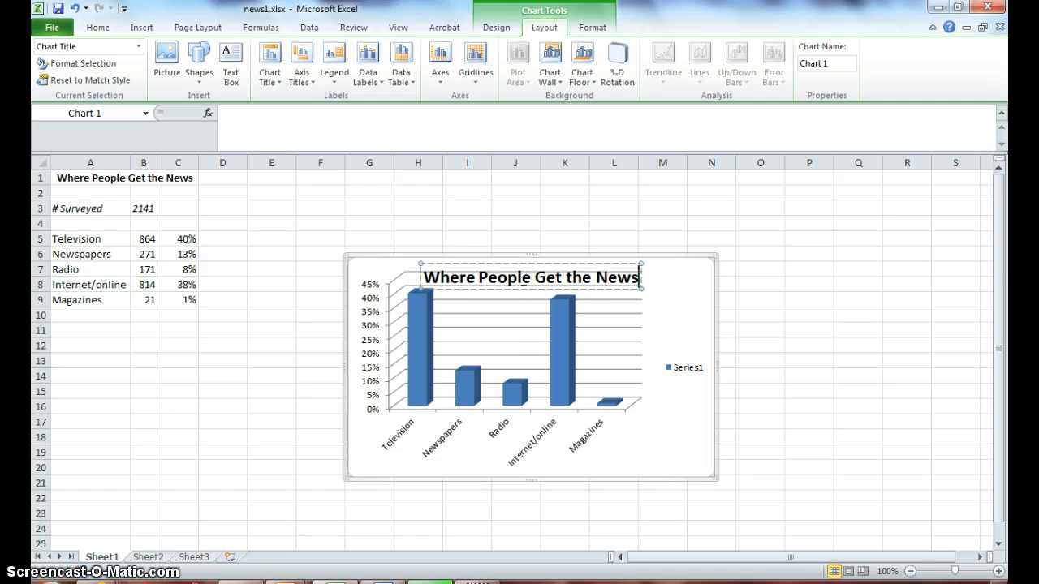
click(773, 342)
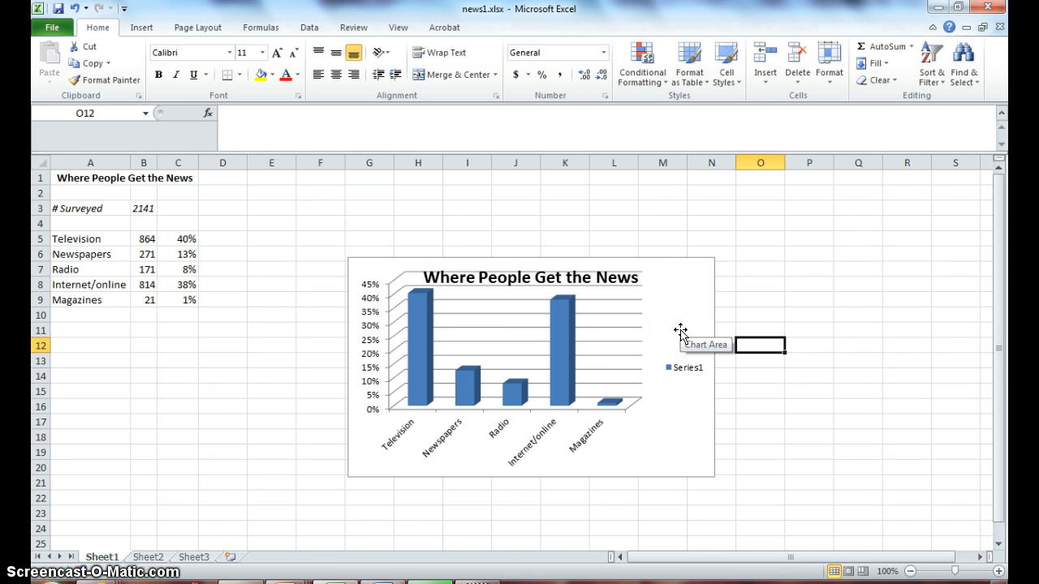
Add a horizontal axis title below the category axis of the column chart.
scroll(680, 332, down, 1)
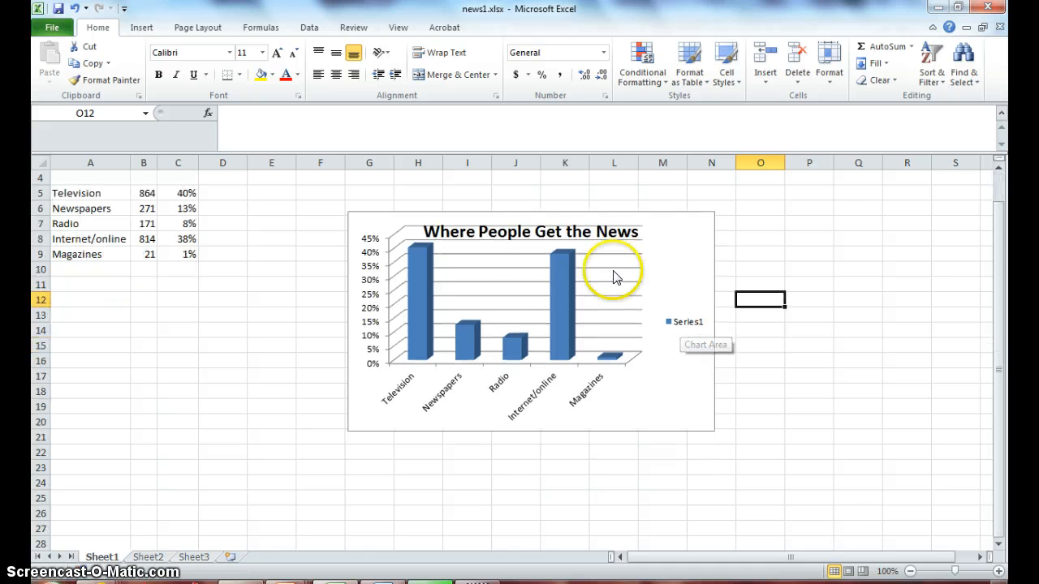
click(668, 288)
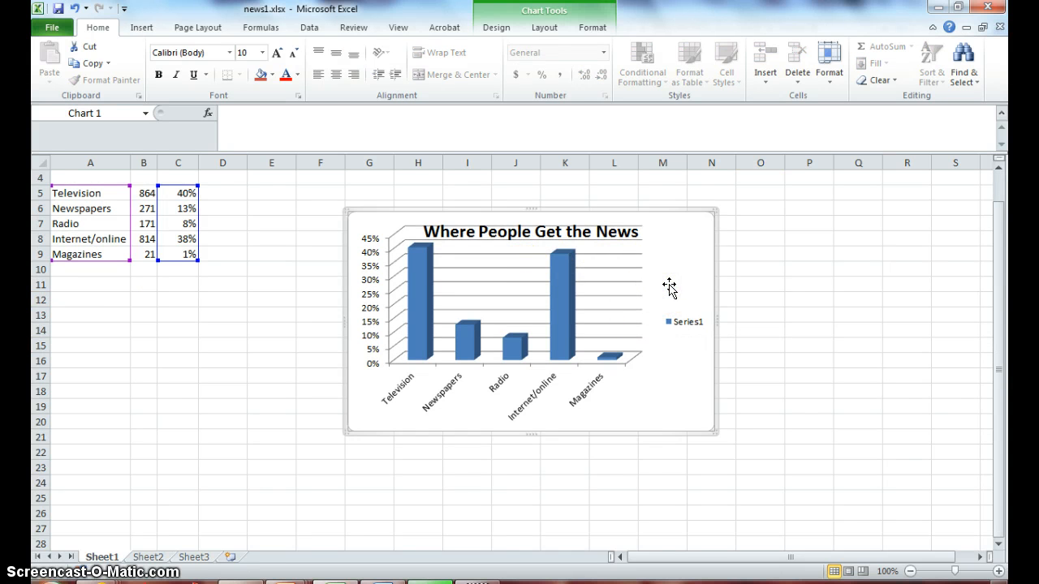
click(543, 28)
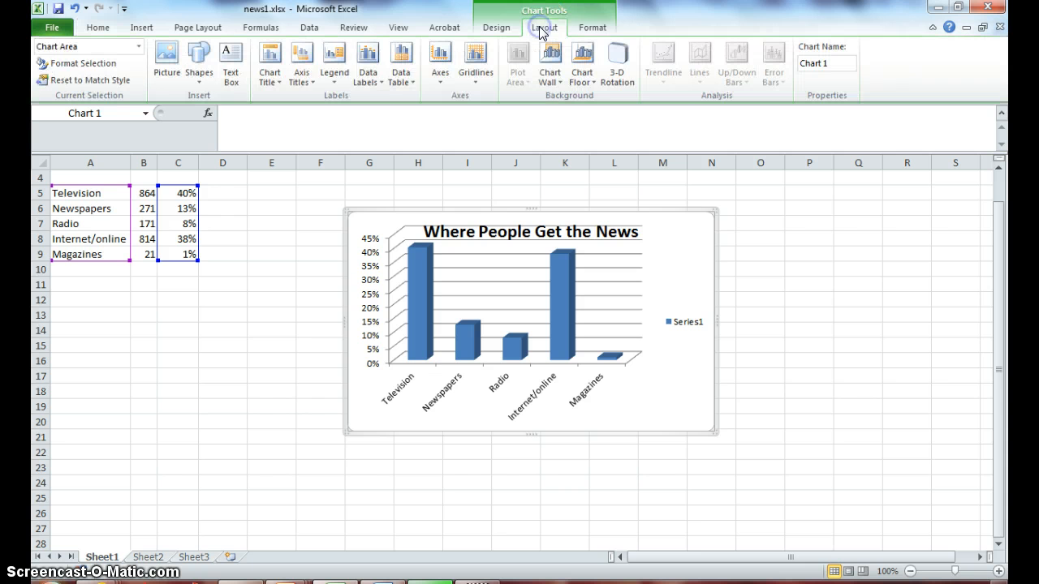
click(310, 83)
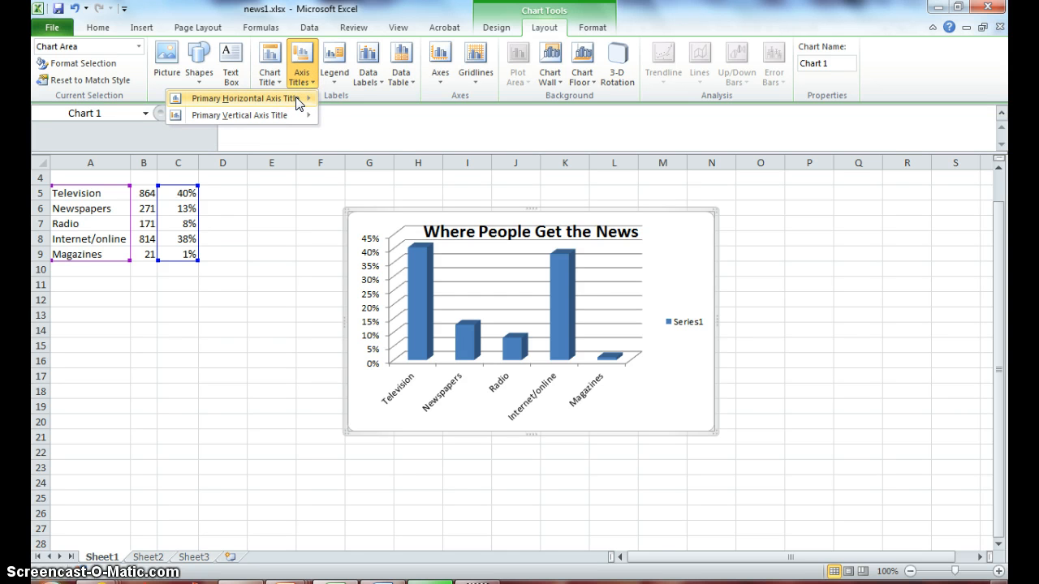
mouse_move(297, 99)
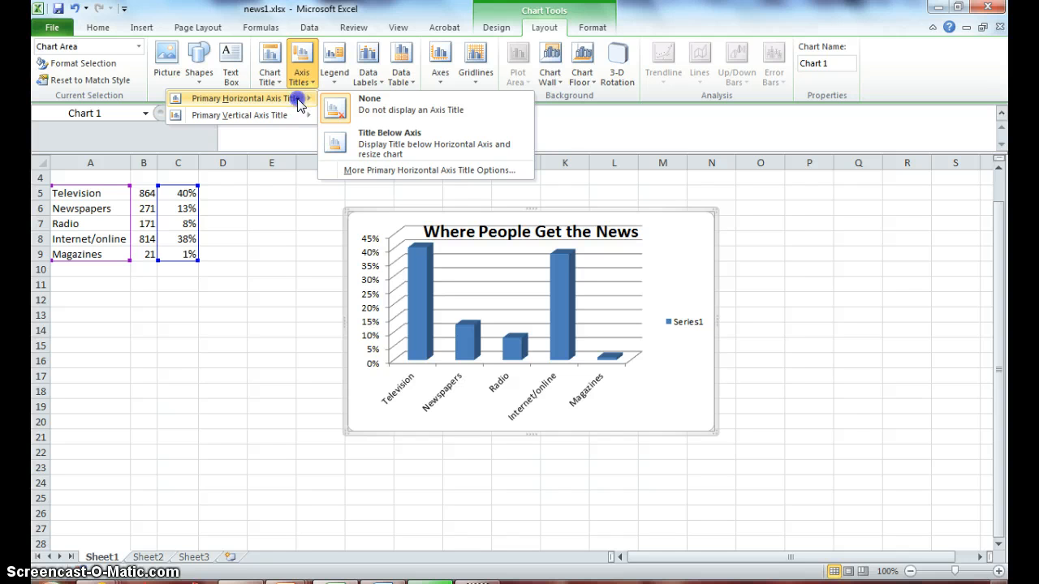
click(345, 138)
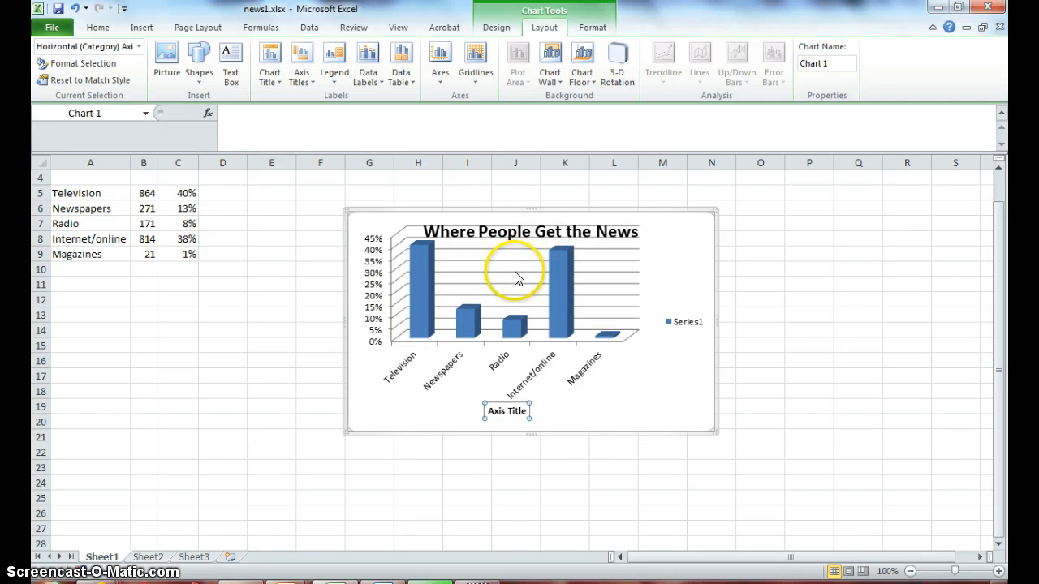
Replace the placeholder text of the horizontal axis title with "Media".
triple_click(507, 420)
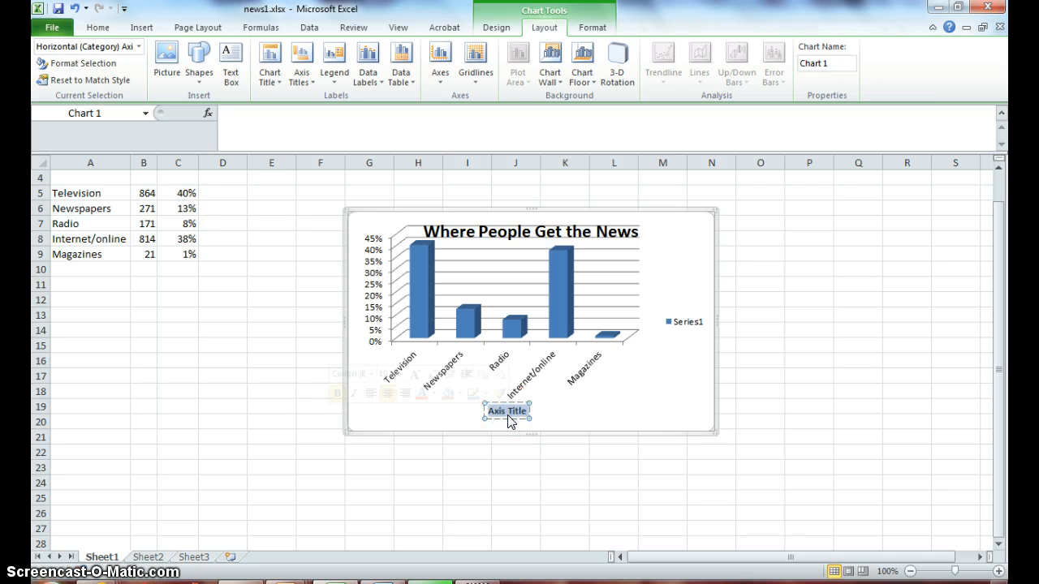
text(Media)
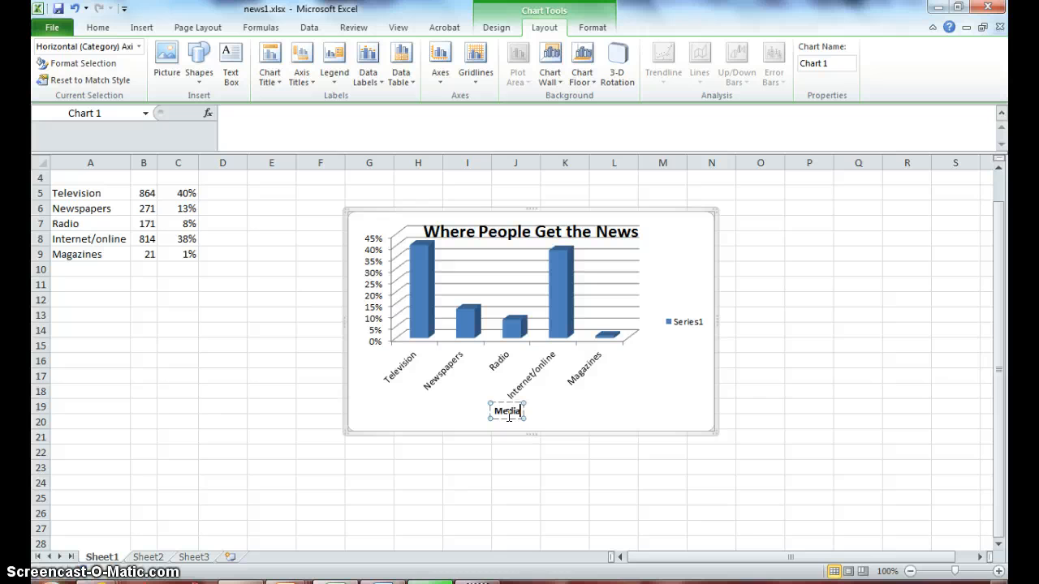
click(577, 416)
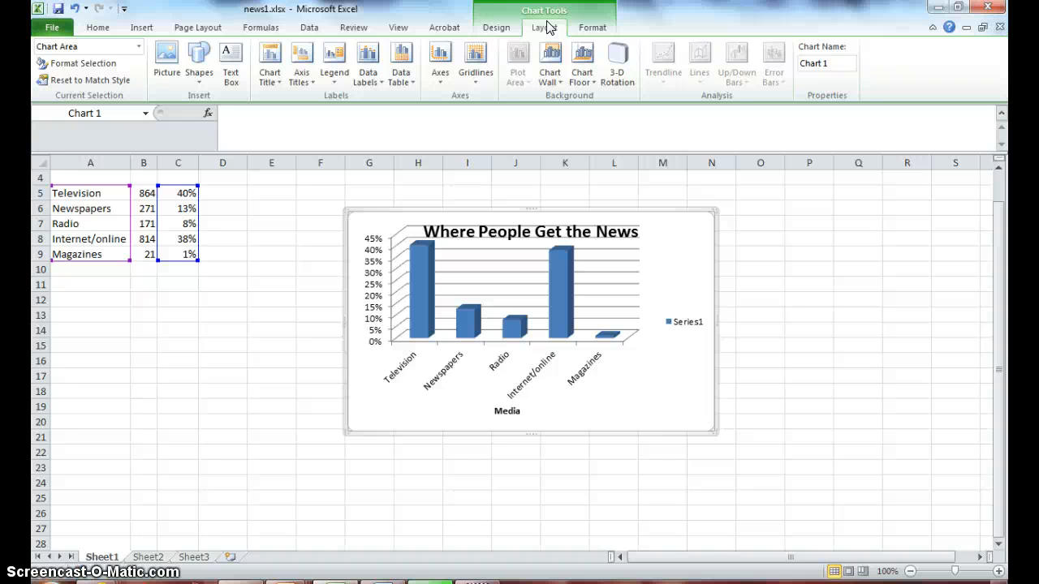
Change the column chart to the Pie in 3-D chart type.
click(496, 29)
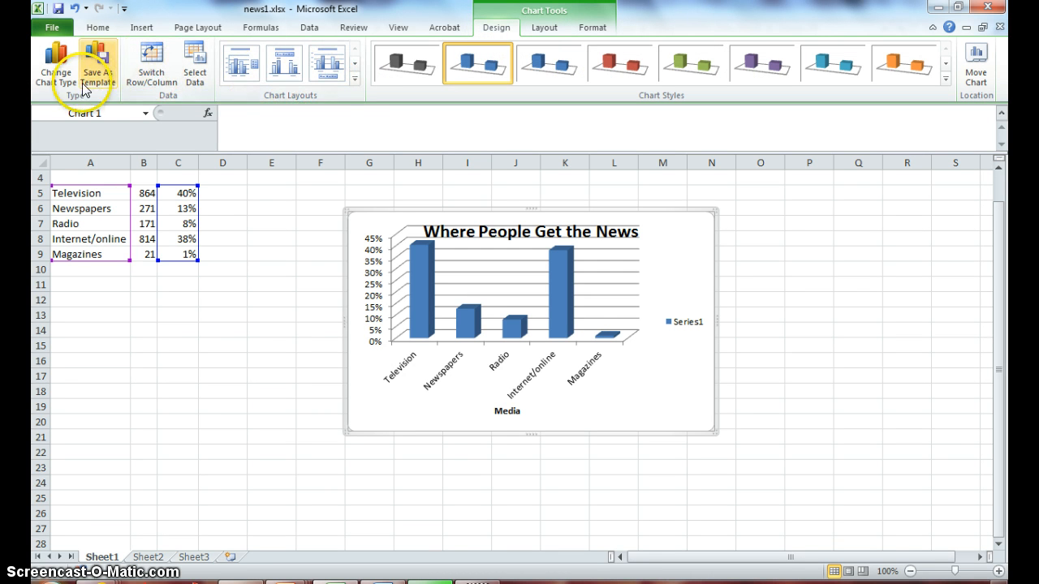
click(55, 69)
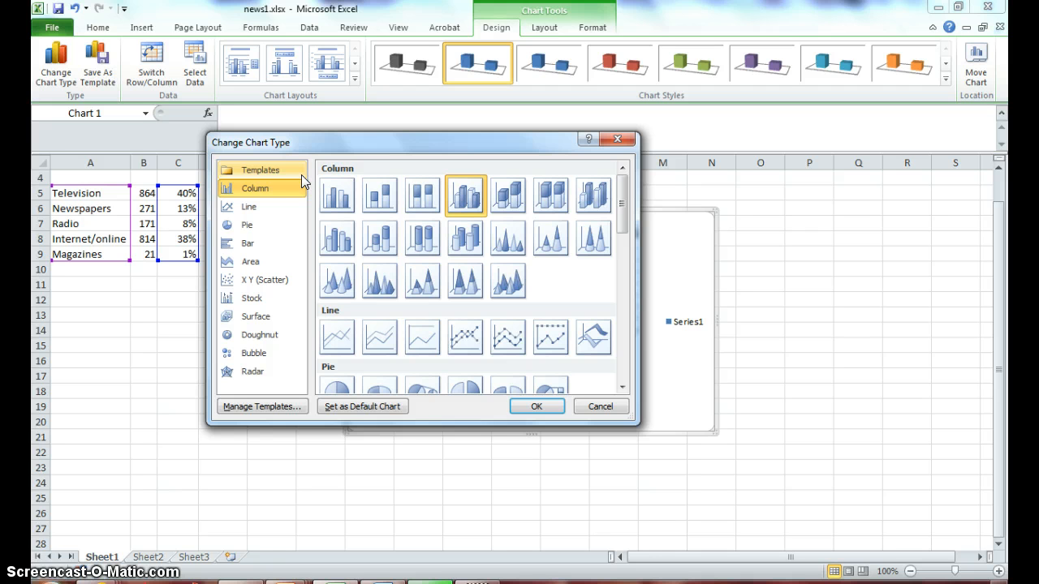
click(253, 224)
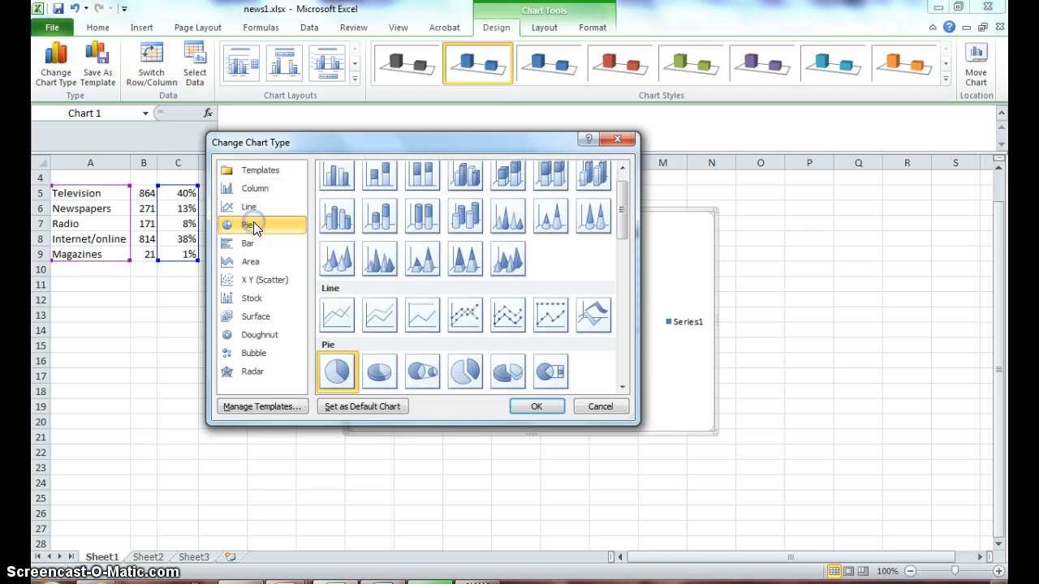
click(259, 223)
click(622, 387)
click(622, 387)
click(622, 387)
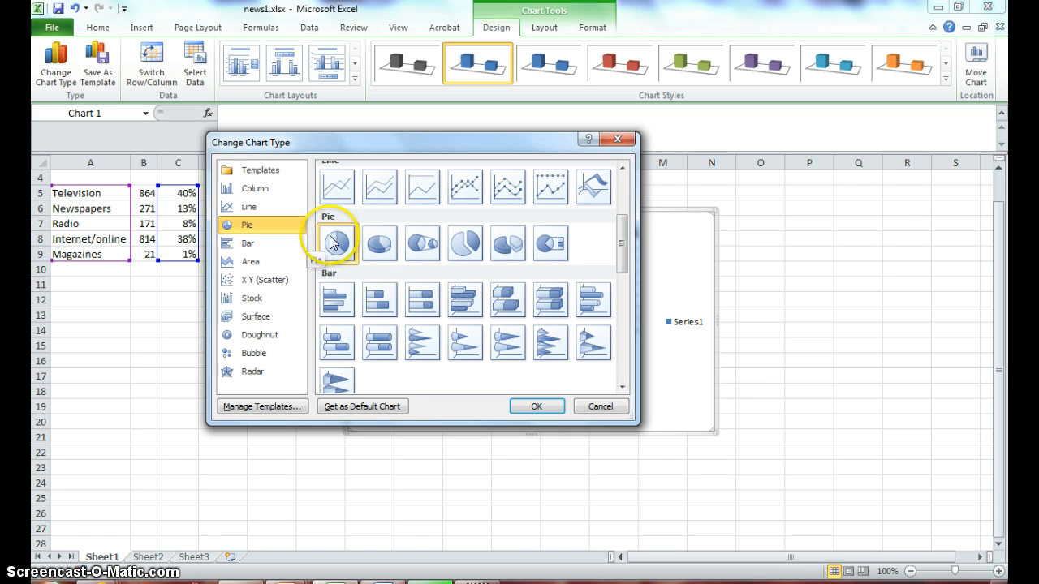
click(375, 242)
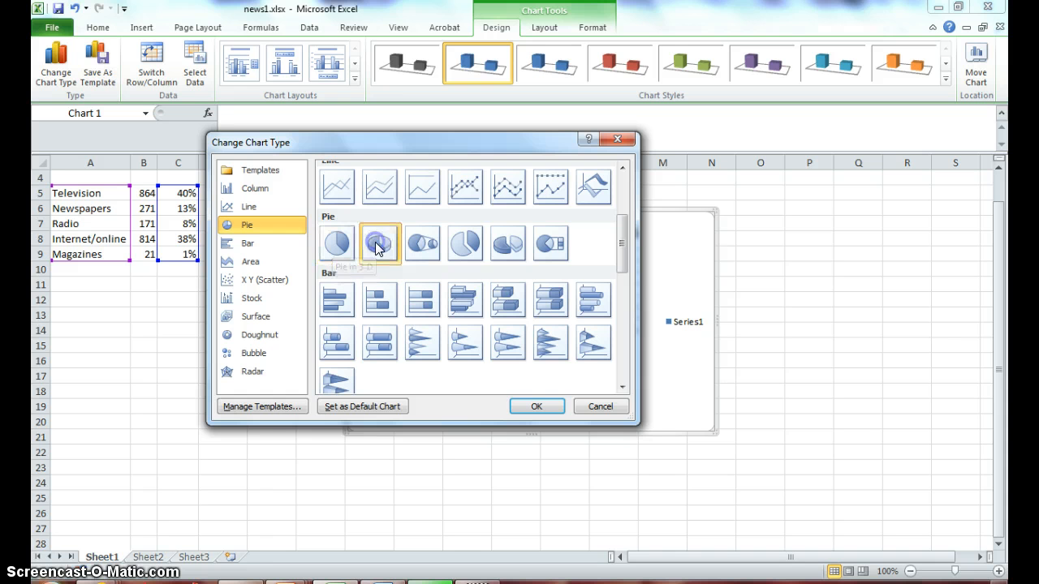
double_click(375, 242)
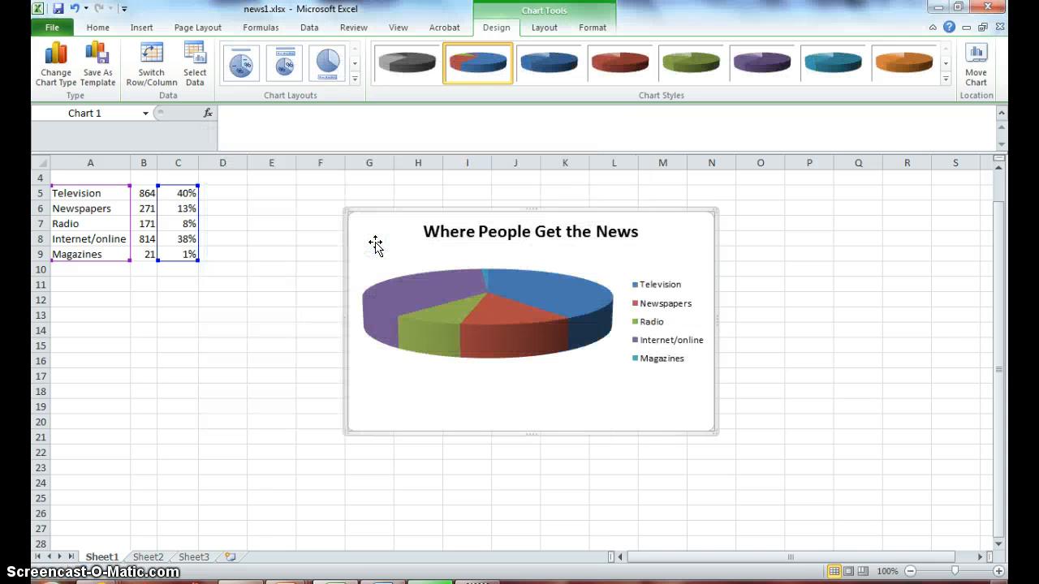